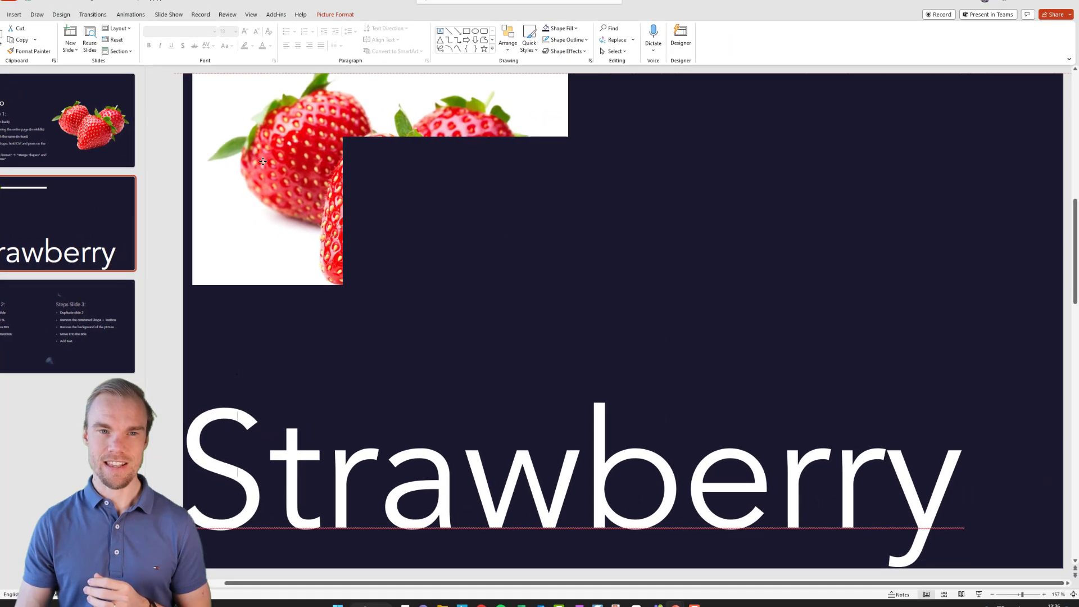
Step: Move the dark rectangle aside and enlarge the strawberry picture to fill the whole slide
drag(506, 224, 260, 142)
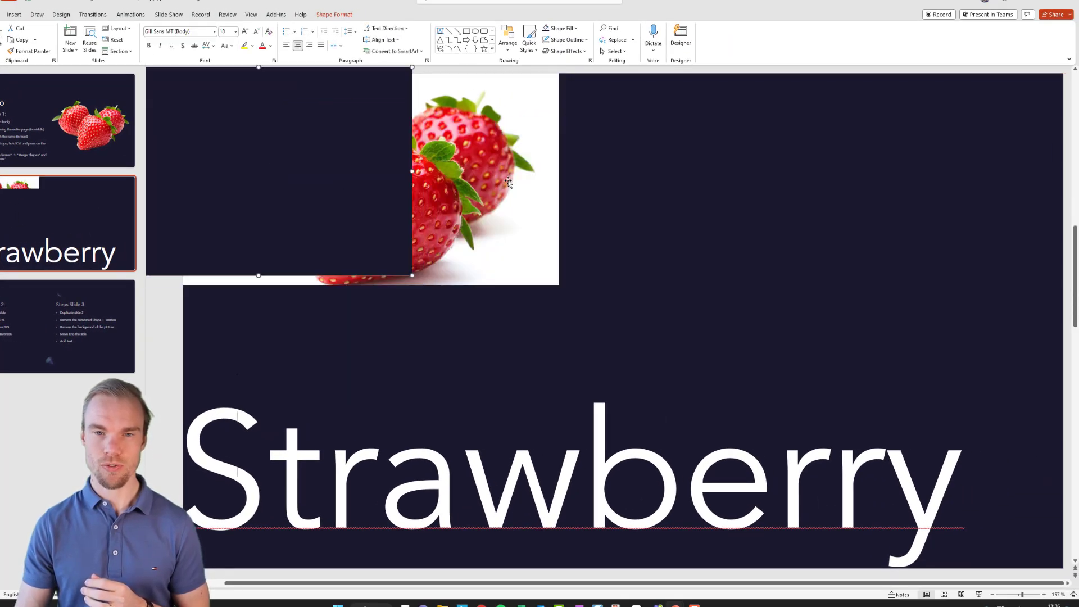
click(558, 279)
drag(558, 285, 1064, 549)
Step: Reposition the dark rectangle and stretch it to cover the entire slide
drag(352, 194, 427, 197)
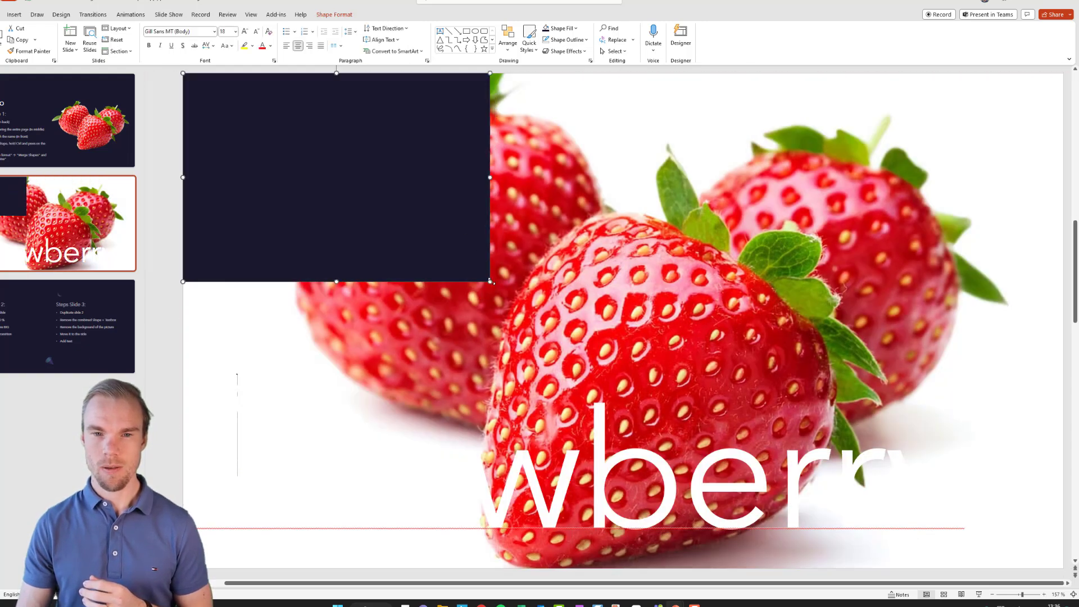
drag(545, 301, 1062, 567)
Step: Center the Strawberry text box horizontally and vertically on the slide
click(729, 484)
drag(695, 377, 751, 222)
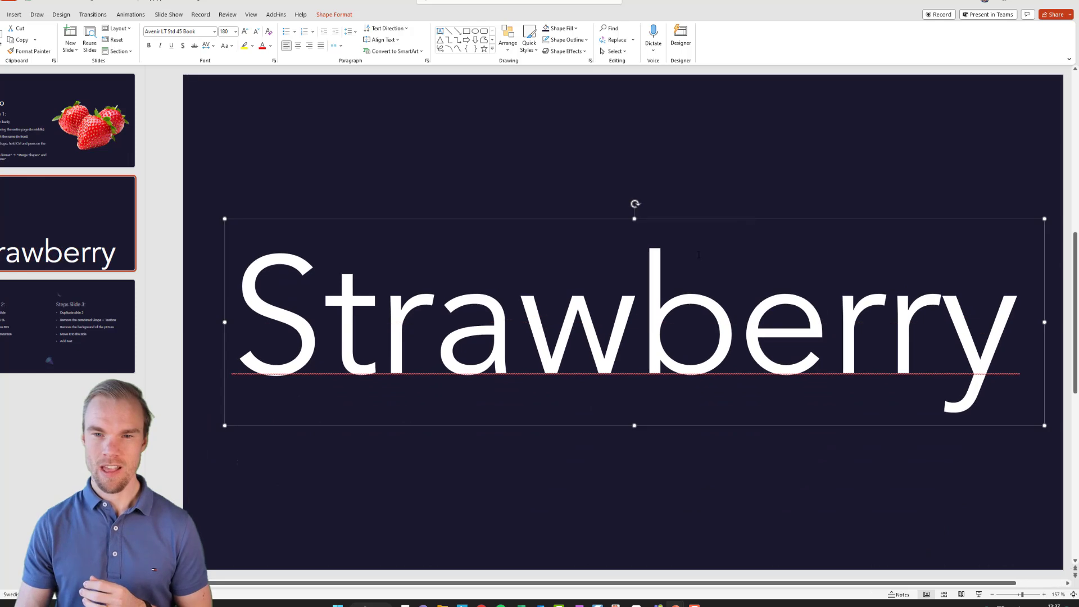
click(335, 15)
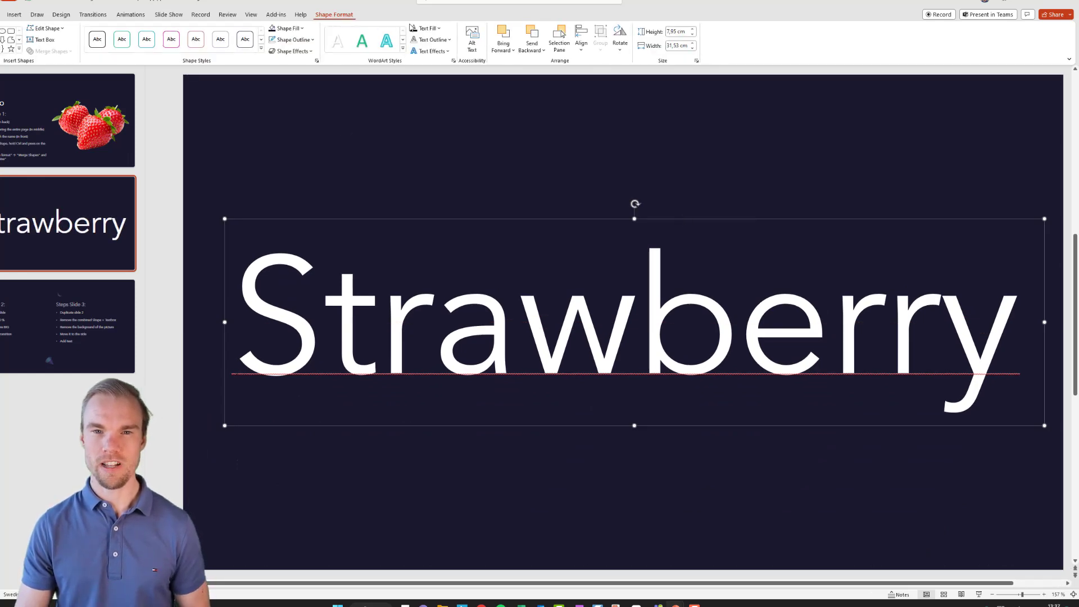
click(582, 42)
click(602, 76)
click(582, 42)
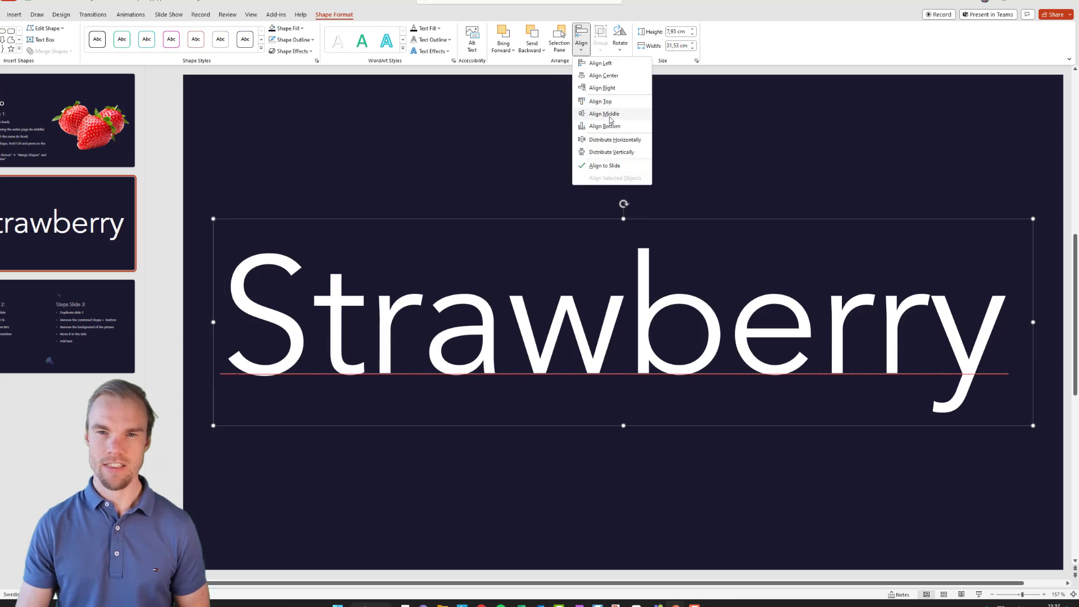
click(610, 117)
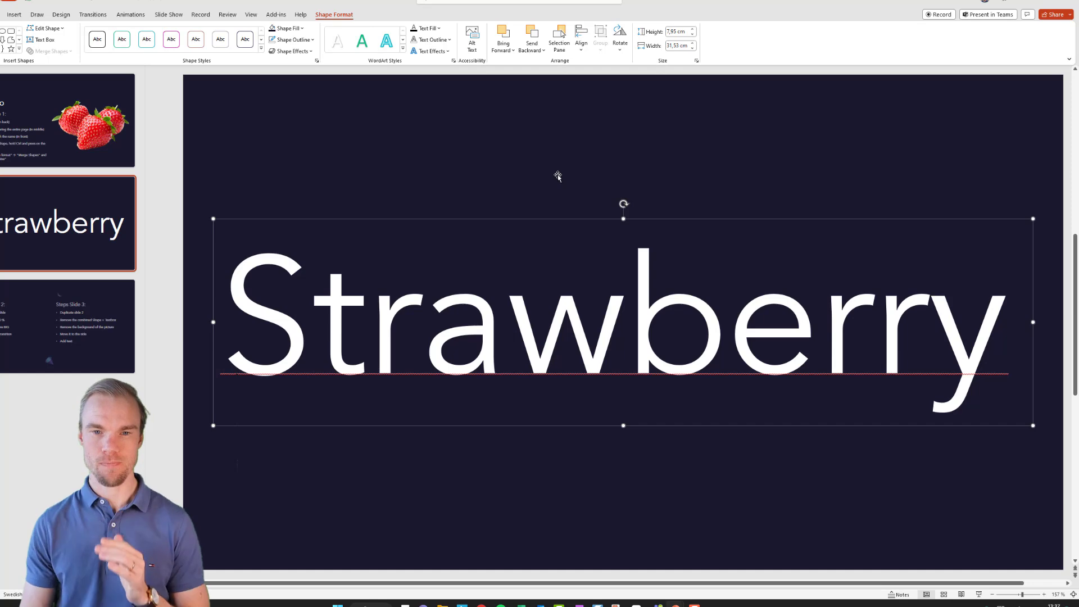
Step: Select the dark rectangle together with the text box and combine them with Merge Shapes
click(532, 141)
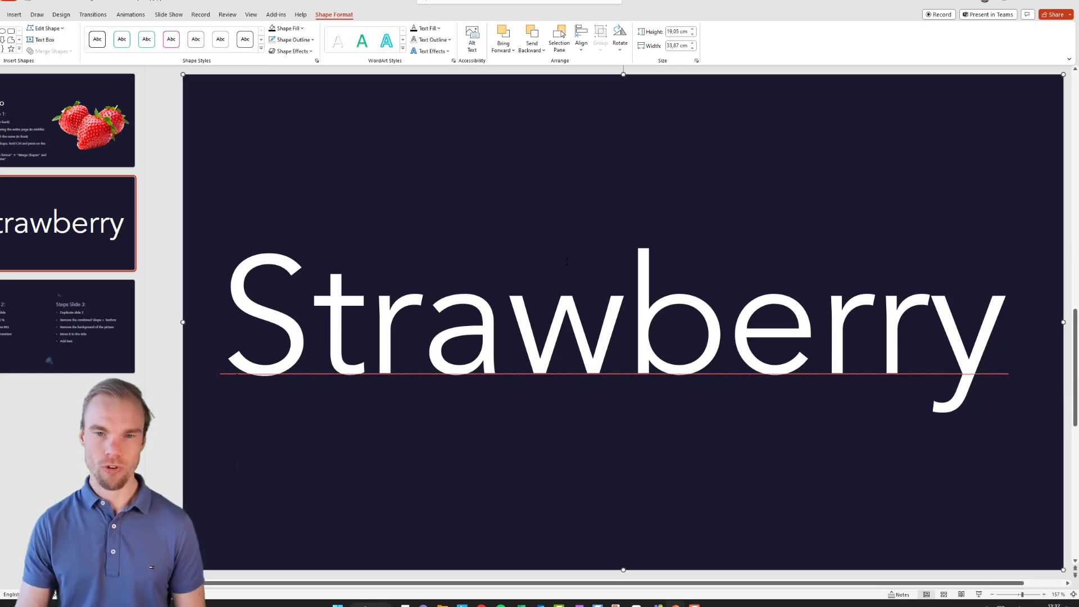
ctrl+click(558, 315)
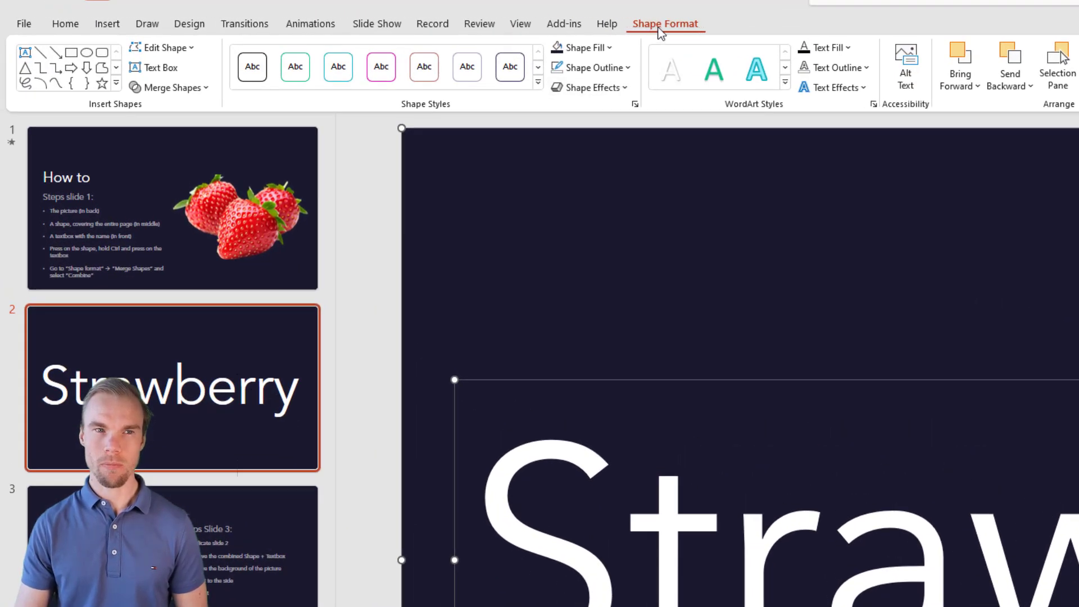
click(200, 93)
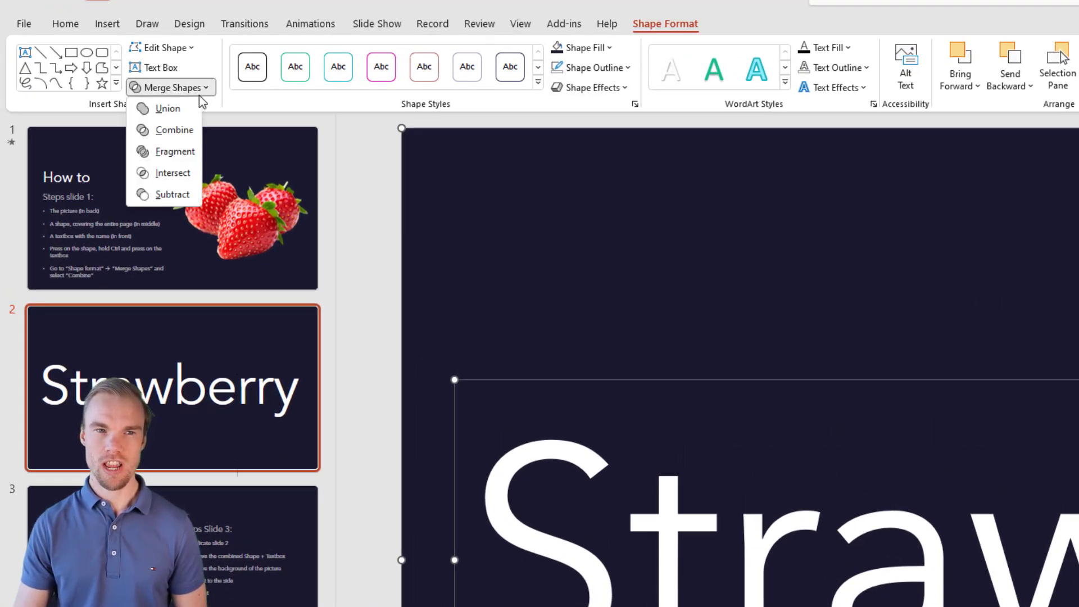
click(188, 134)
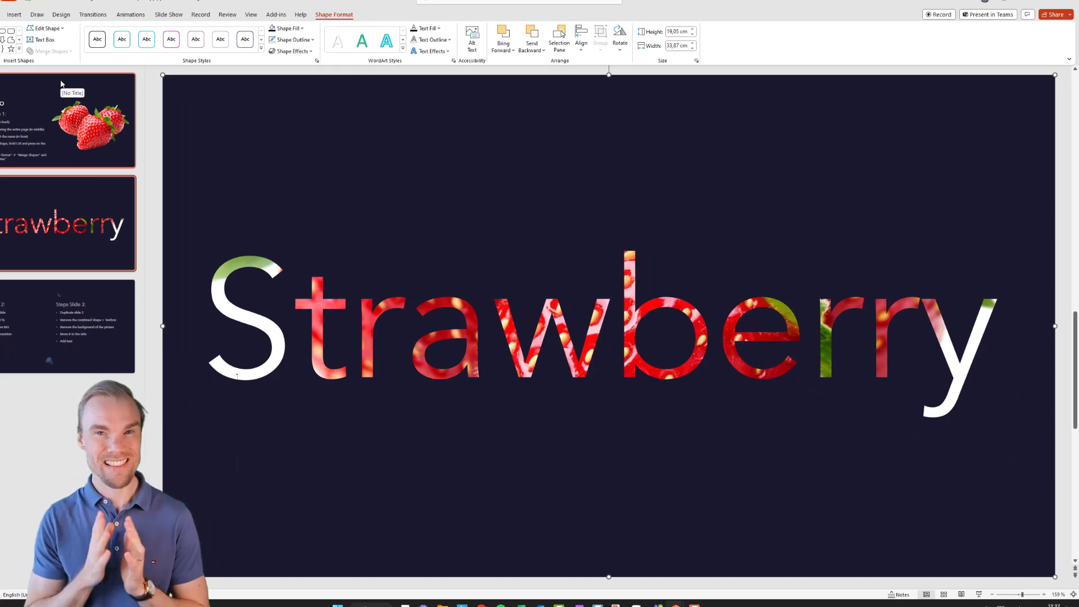
Step: Duplicate the Strawberry slide and zoom the view out to 10 %
click(106, 343)
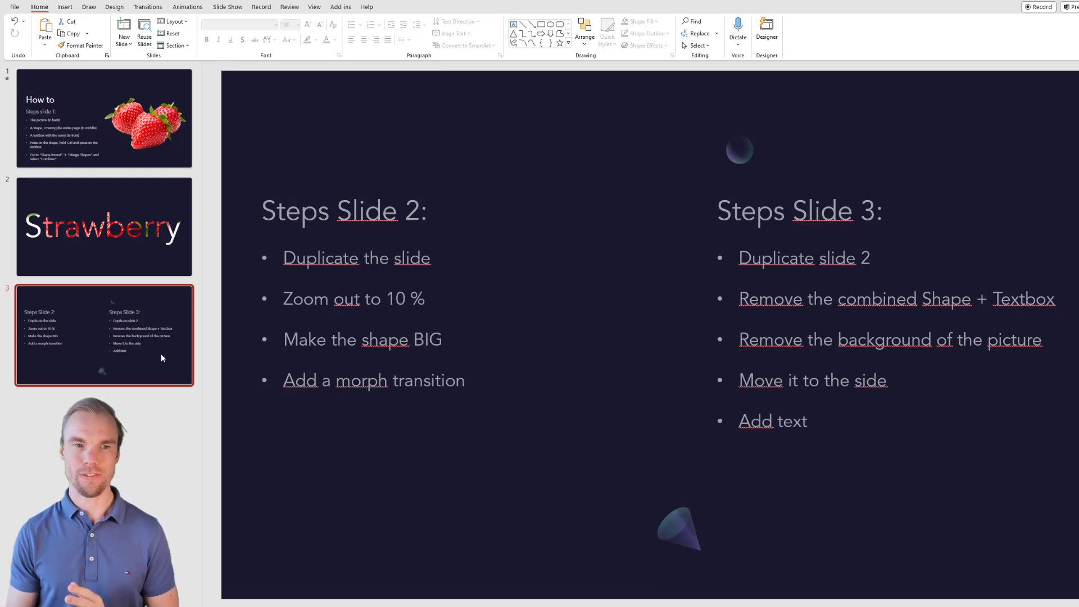
click(132, 254)
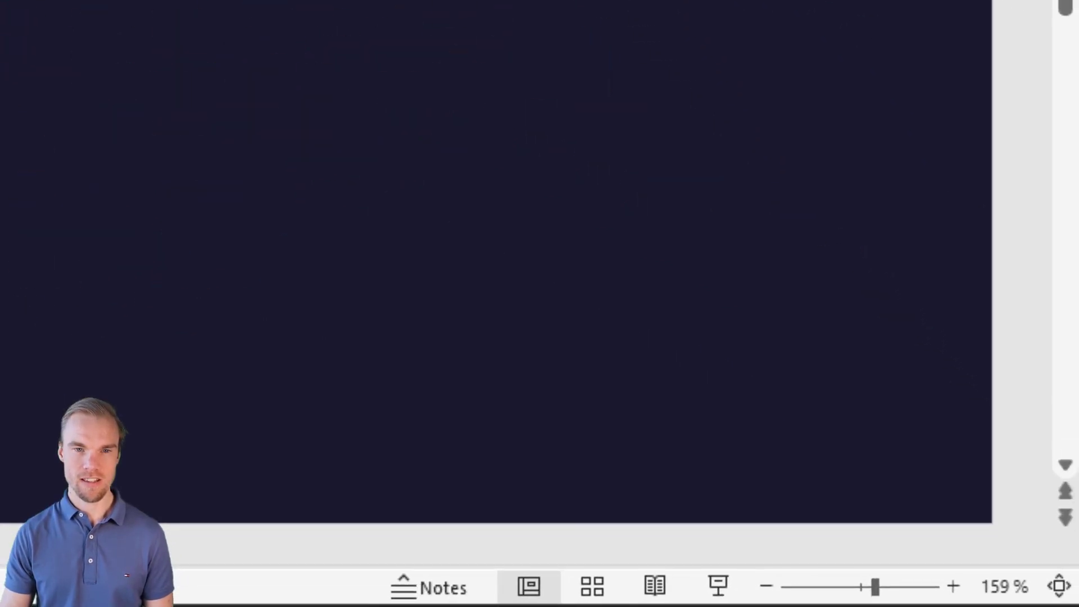
click(1004, 586)
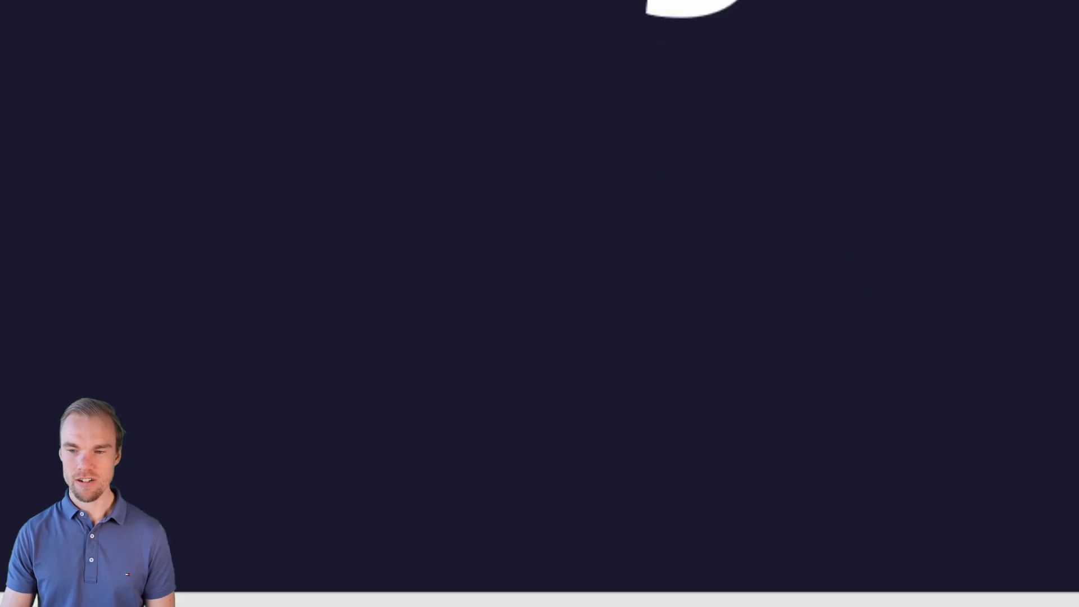
key(Tab)
text(10)
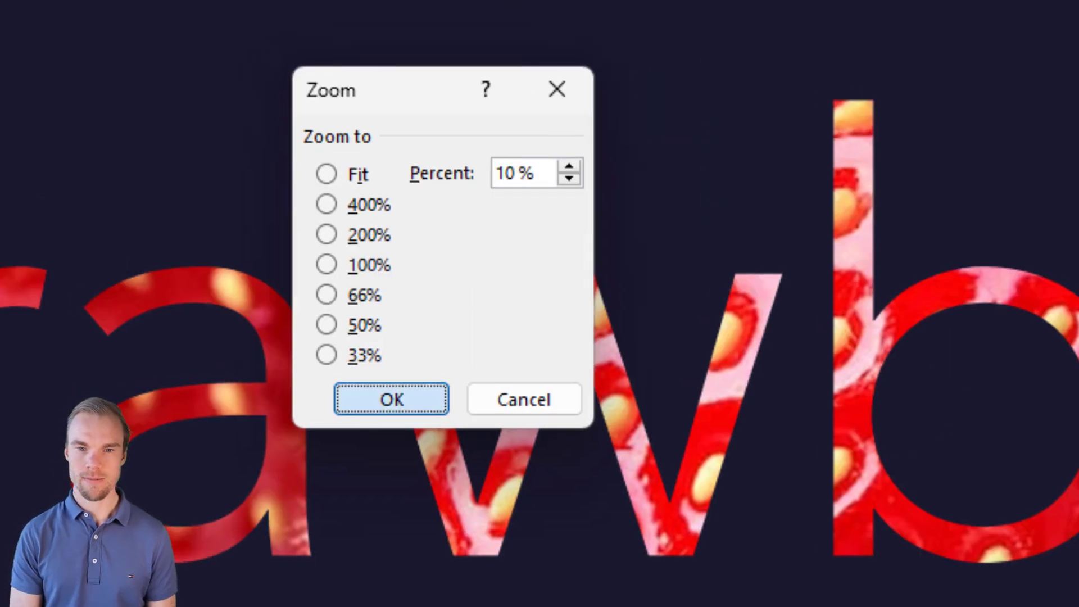
key(Return)
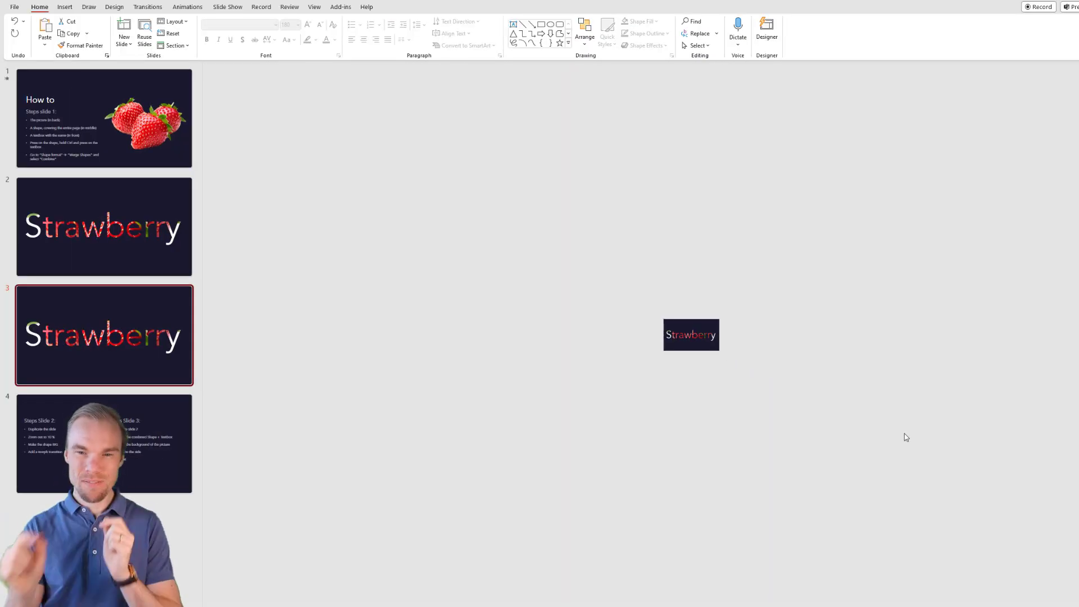
Step: Move the combined shape to the slide's corner and enlarge it far beyond the slide
drag(679, 325, 220, 68)
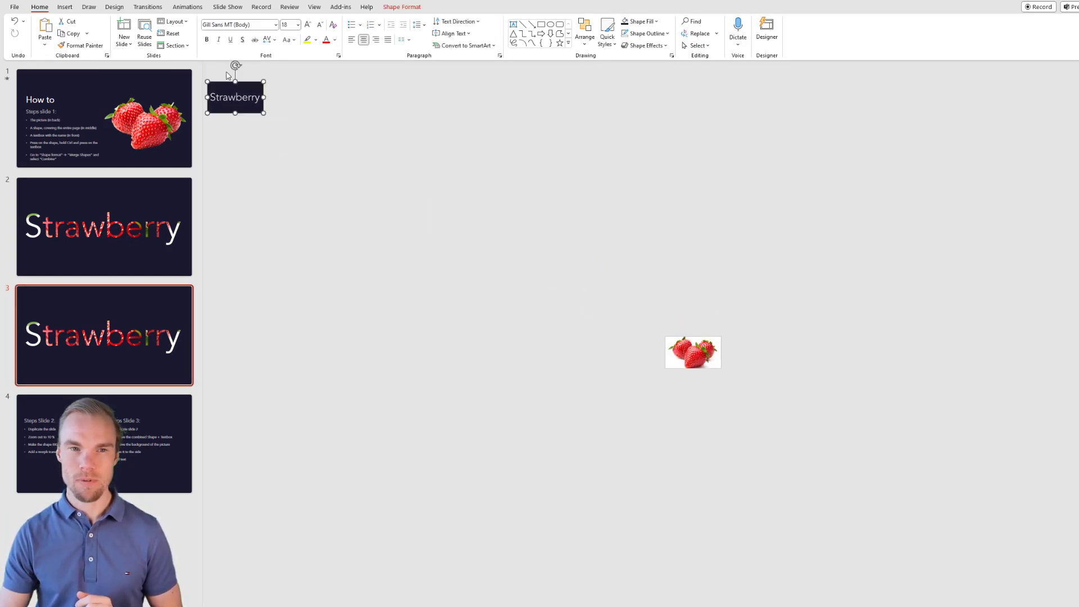
drag(263, 114, 1078, 606)
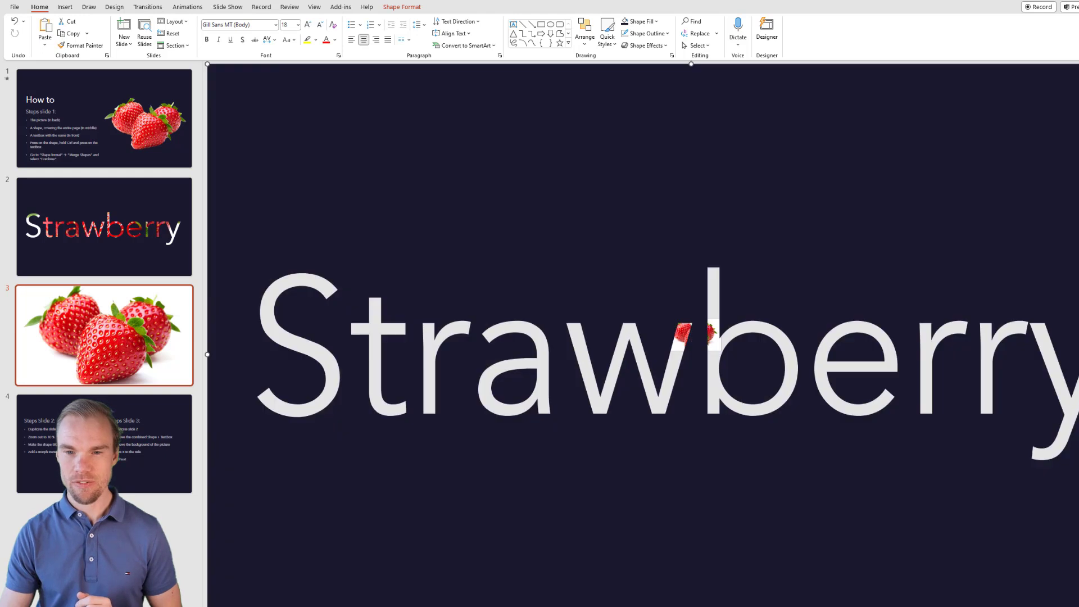
drag(622, 441, 824, 394)
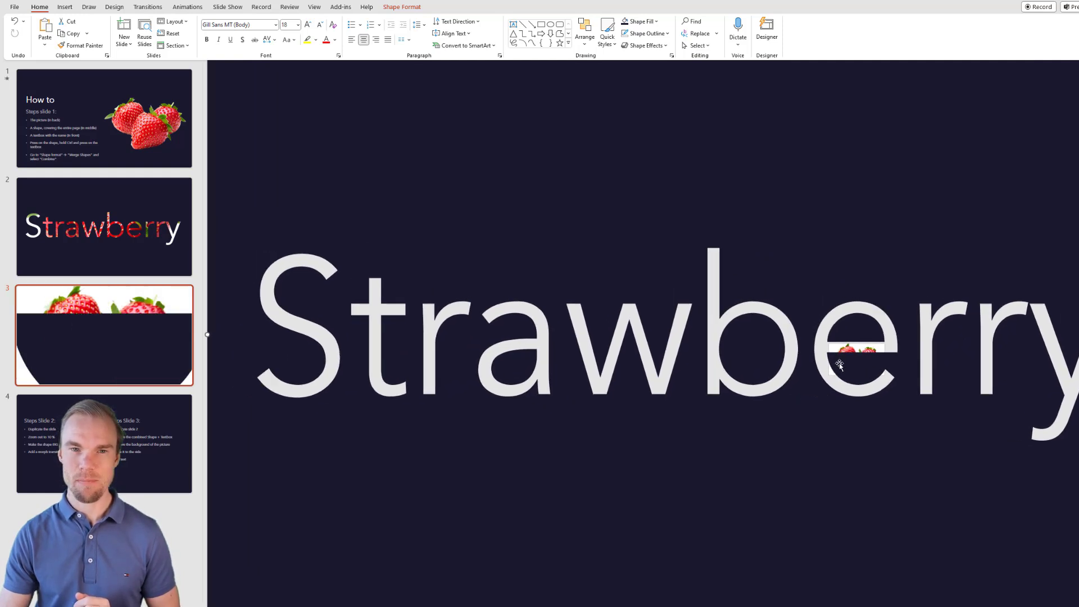
Step: Set the combined shape's height to 1200 cm
click(409, 8)
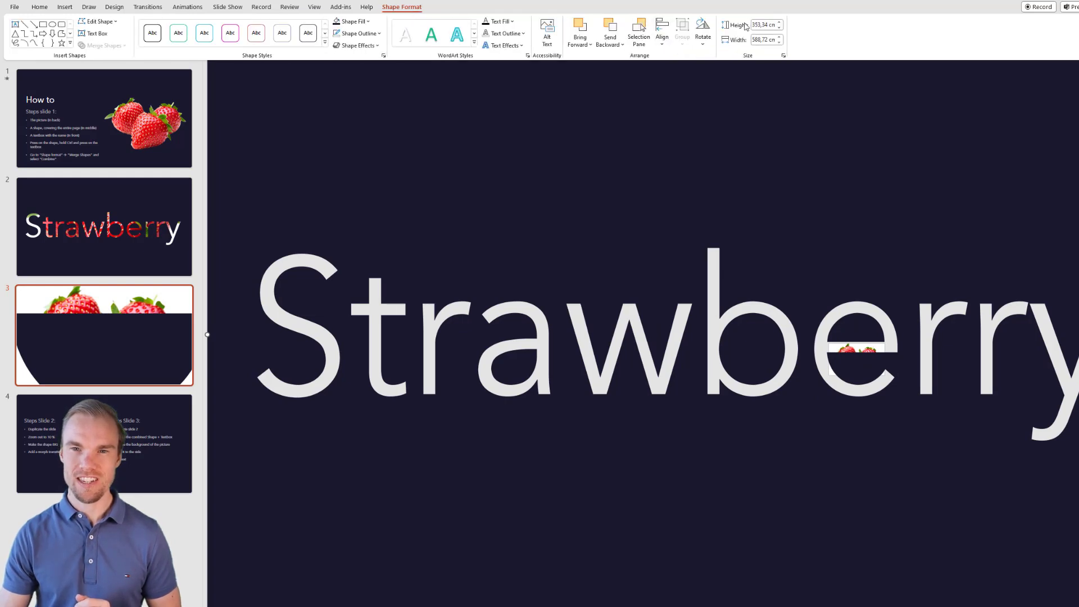
click(764, 24)
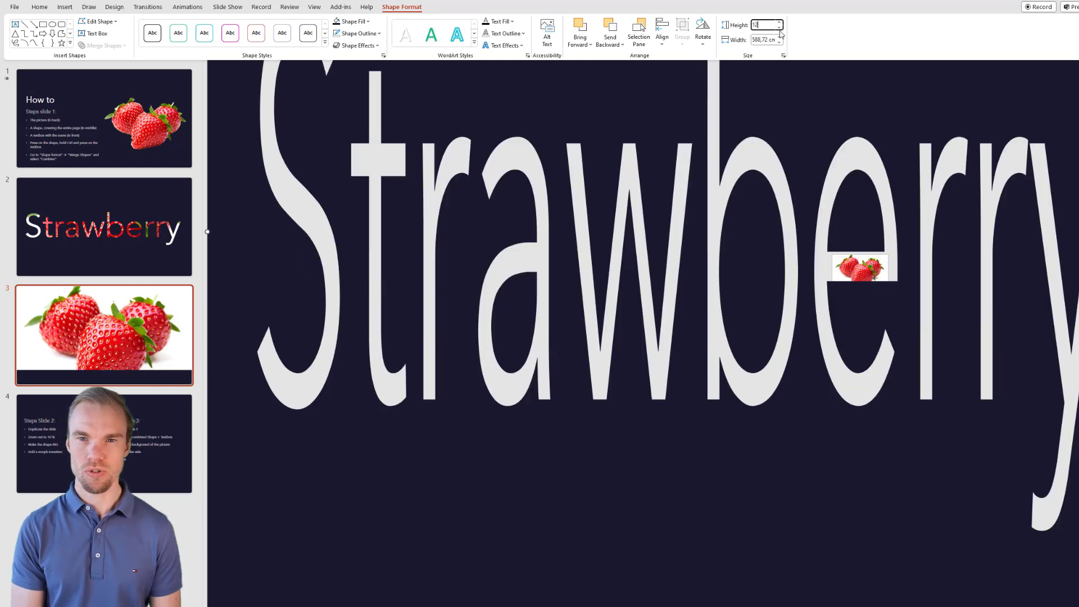
text(00)
key(Return)
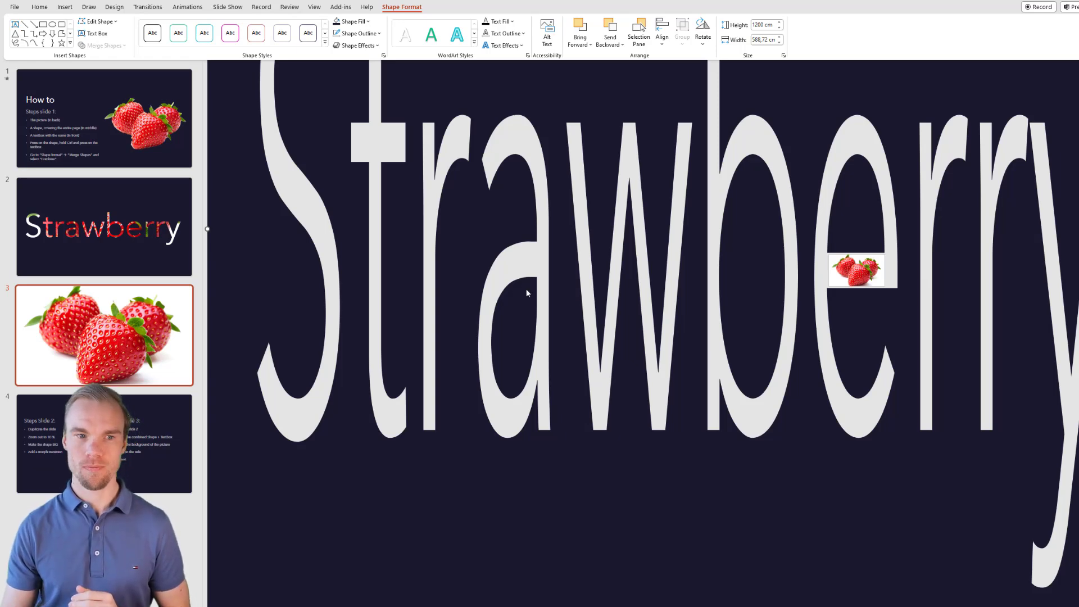
Step: Apply a Morph transition to slide 3 and preview it in the slideshow
click(157, 339)
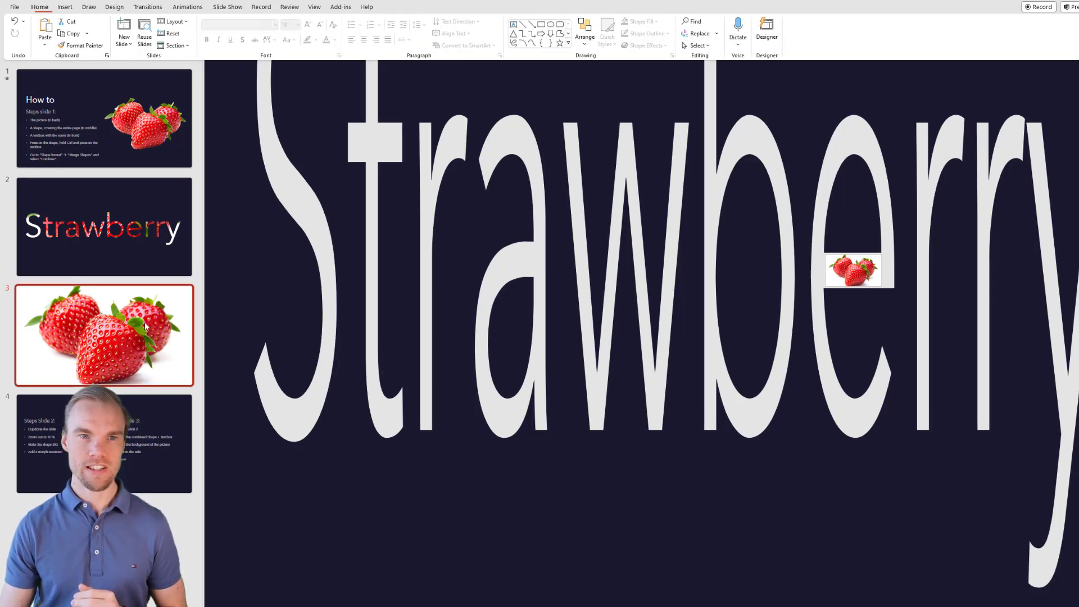
click(157, 8)
click(95, 35)
click(96, 201)
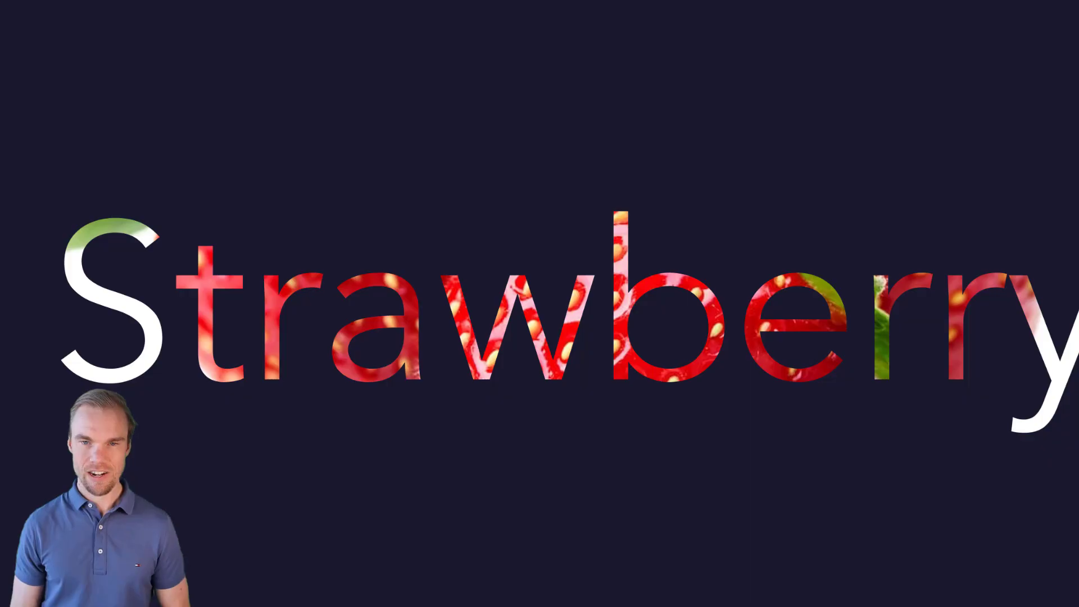
key(Right)
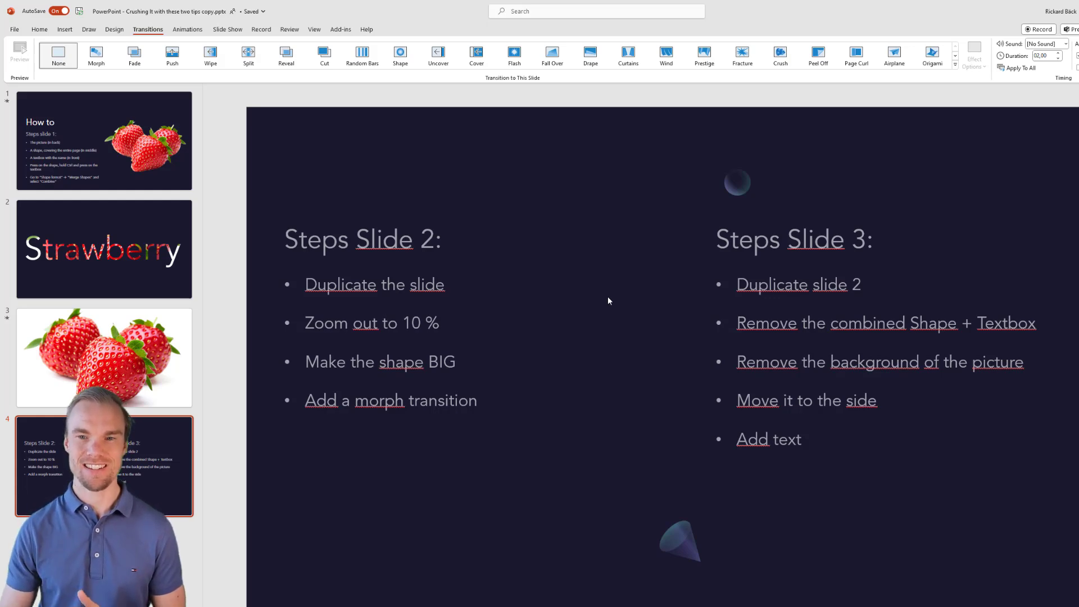
Step: Duplicate slide 3 and delete the enlarged combined shape on the copy
click(148, 350)
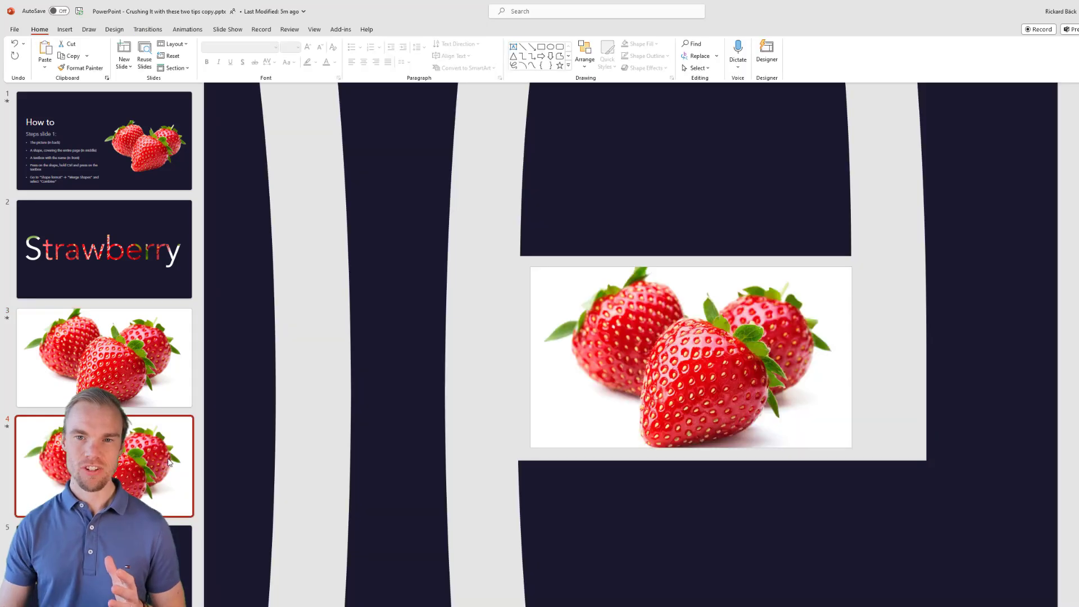
click(576, 162)
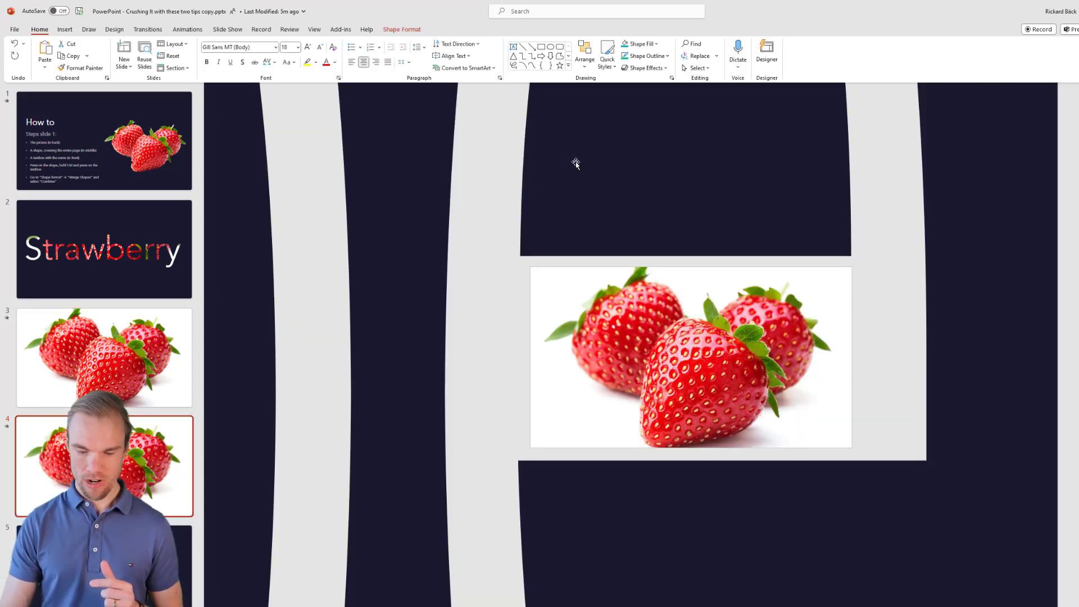
key(Delete)
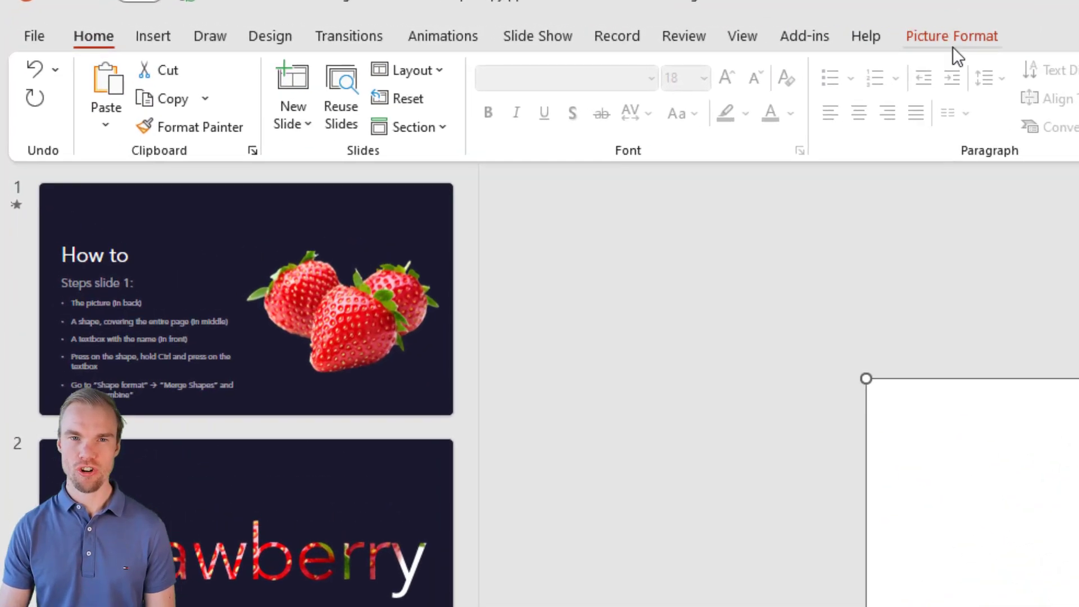
Step: Remove the picture's background, marking the stems and lower strawberry edges to keep, then shrink it toward the slide's right side
click(953, 36)
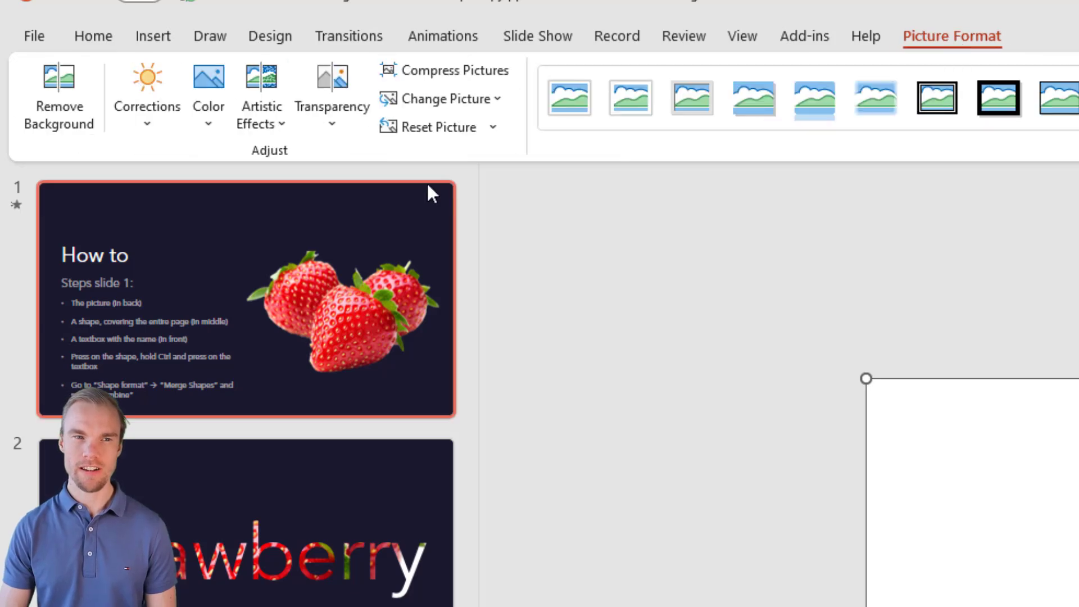
click(70, 95)
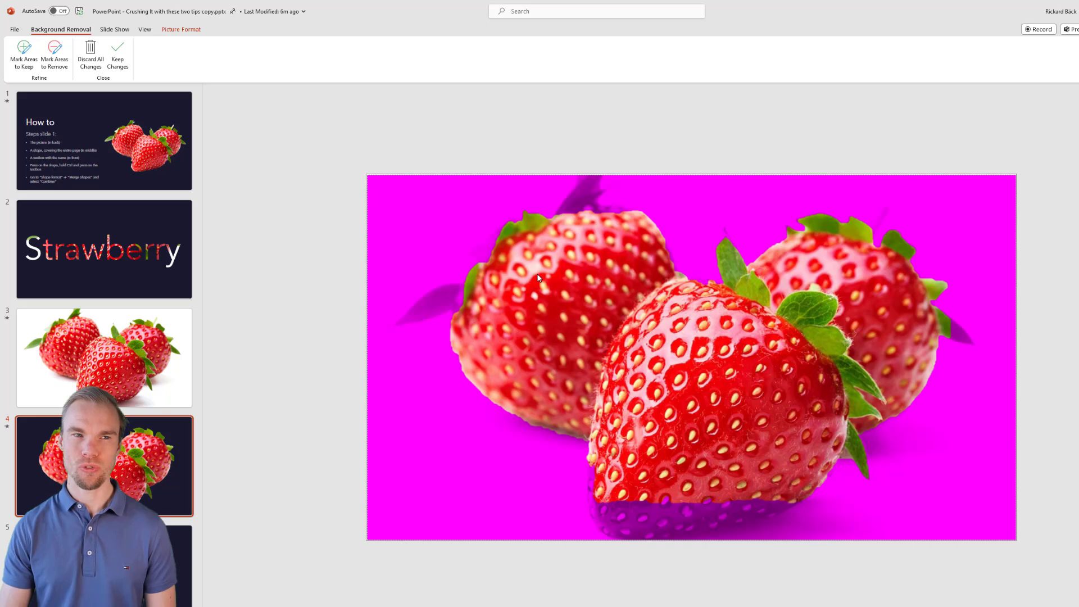
click(23, 52)
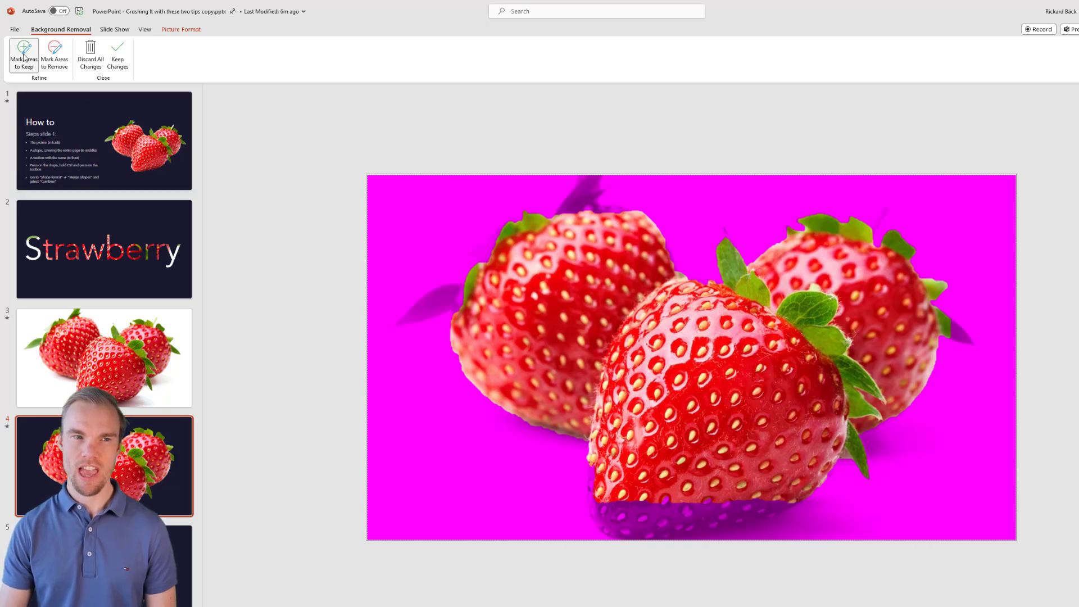
drag(438, 292, 425, 303)
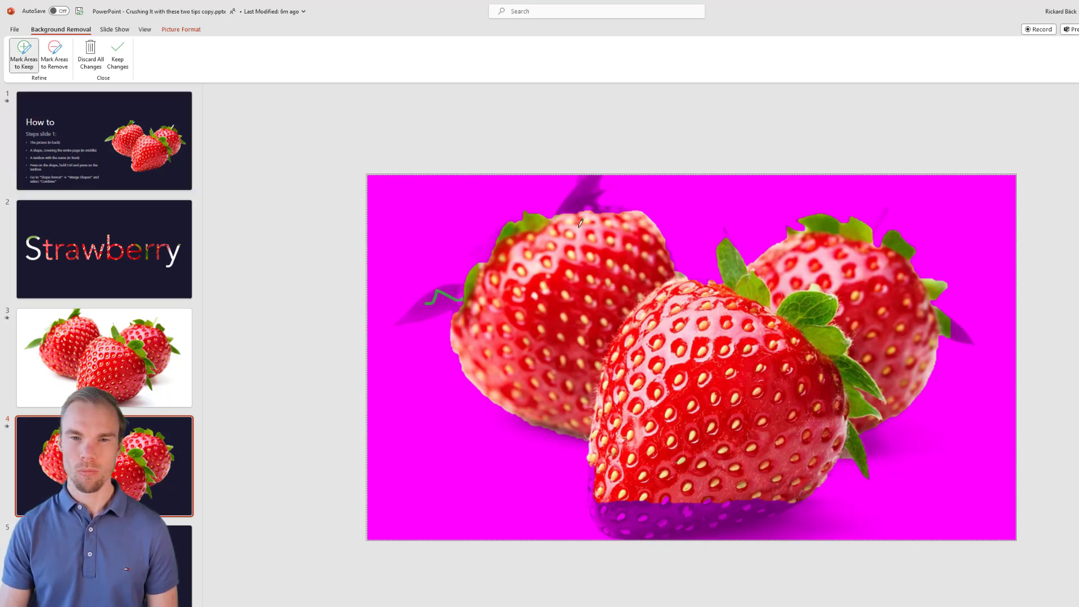
click(580, 183)
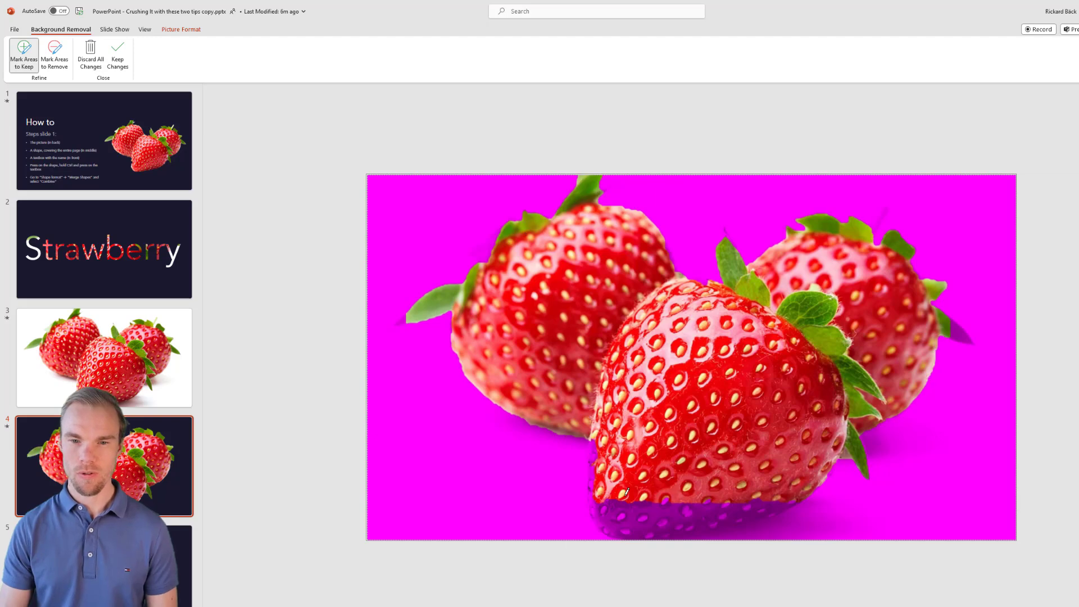
drag(732, 502, 783, 488)
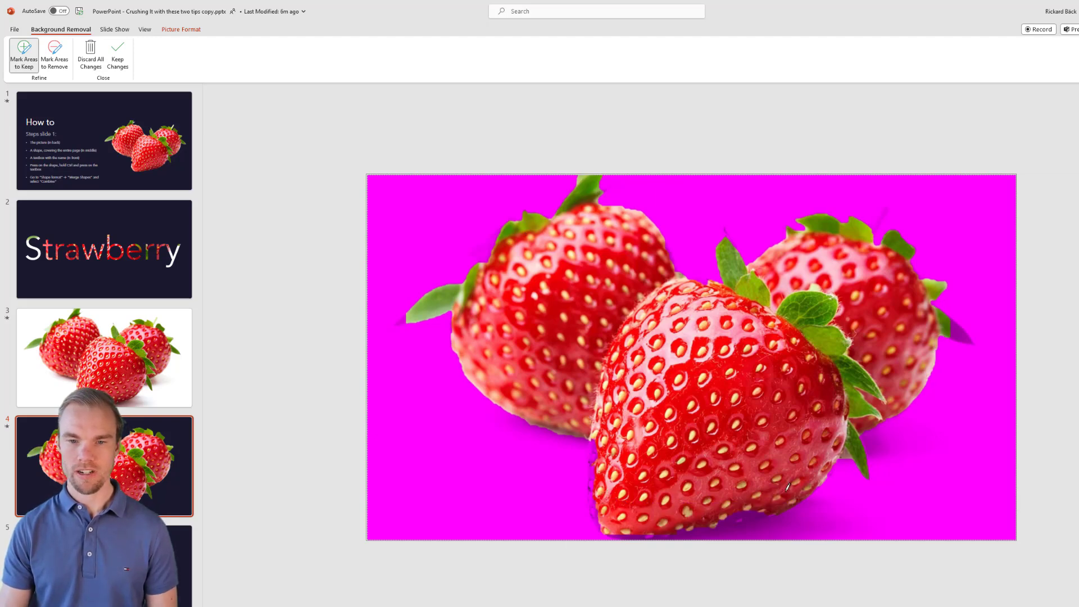
drag(719, 522, 612, 495)
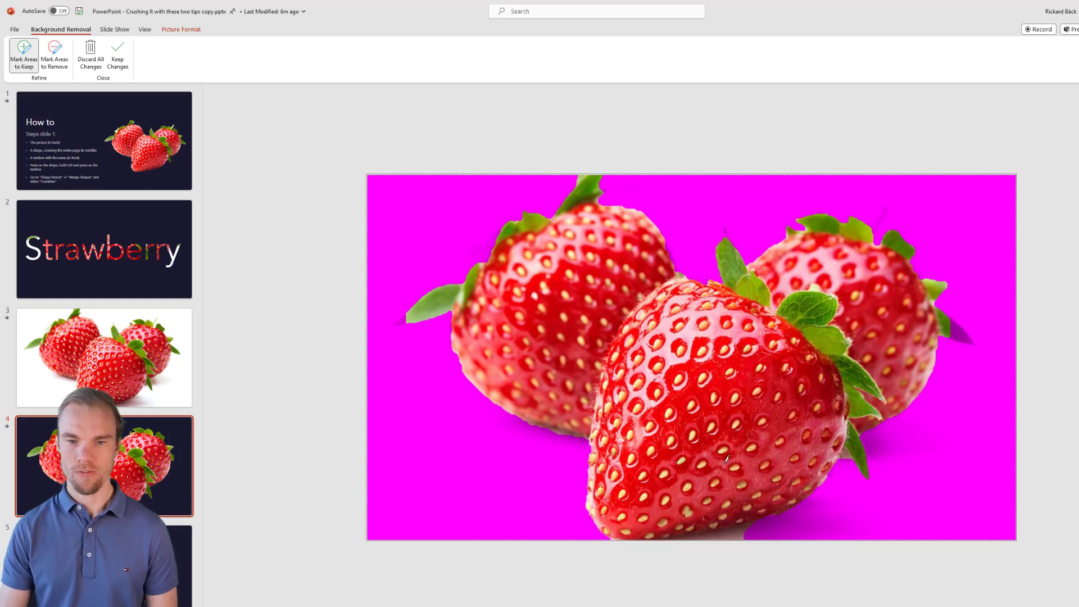
click(118, 54)
drag(366, 174, 719, 331)
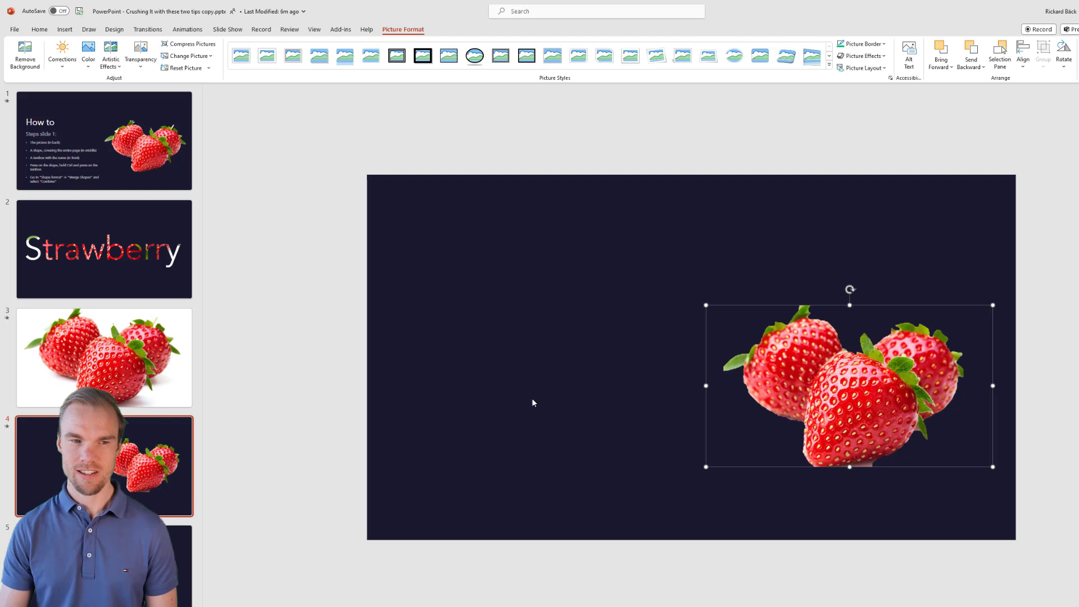
Step: Copy the How to title from slide 1 and paste it onto slide 4
click(10, 434)
key(Home)
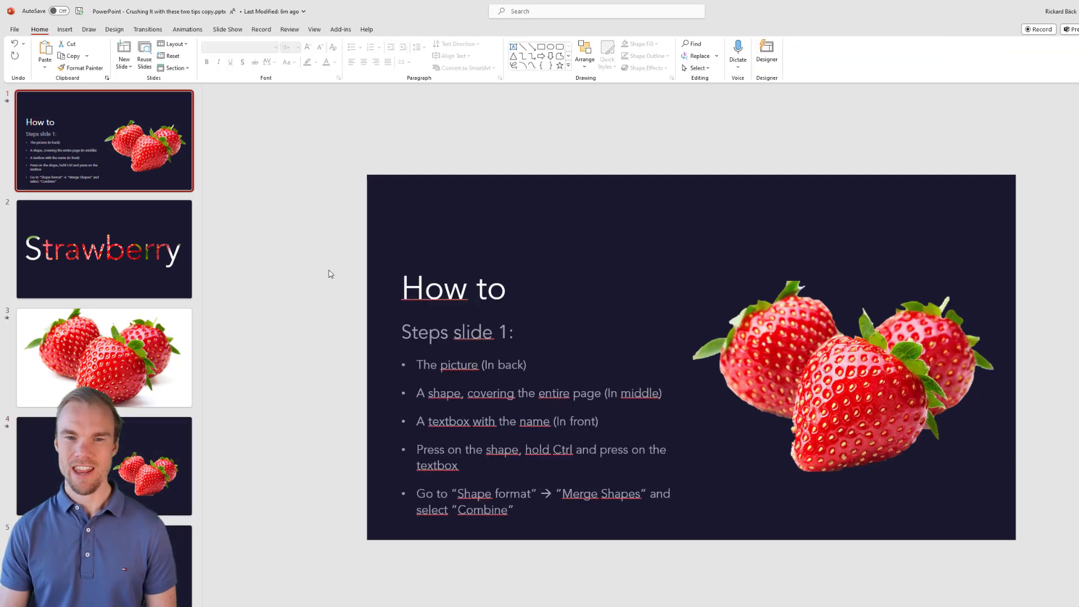
click(477, 317)
ctrl+click(478, 288)
key(ctrl+c)
click(52, 494)
key(ctrl+v)
Step: Replace the pasted title text with Strawberries
click(465, 280)
key(ctrl+a)
text(Strawberryies)
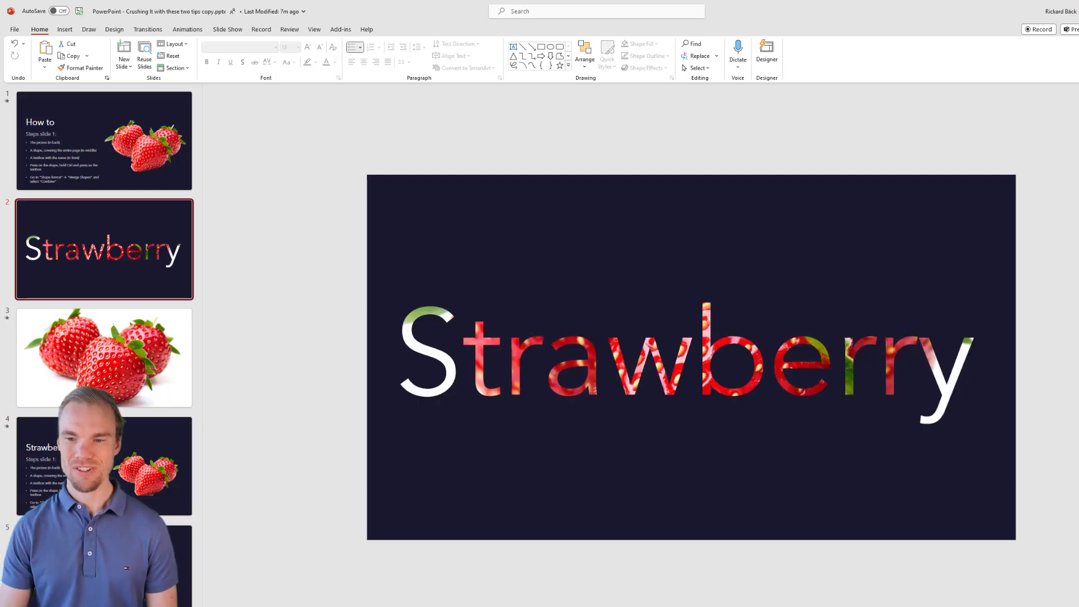